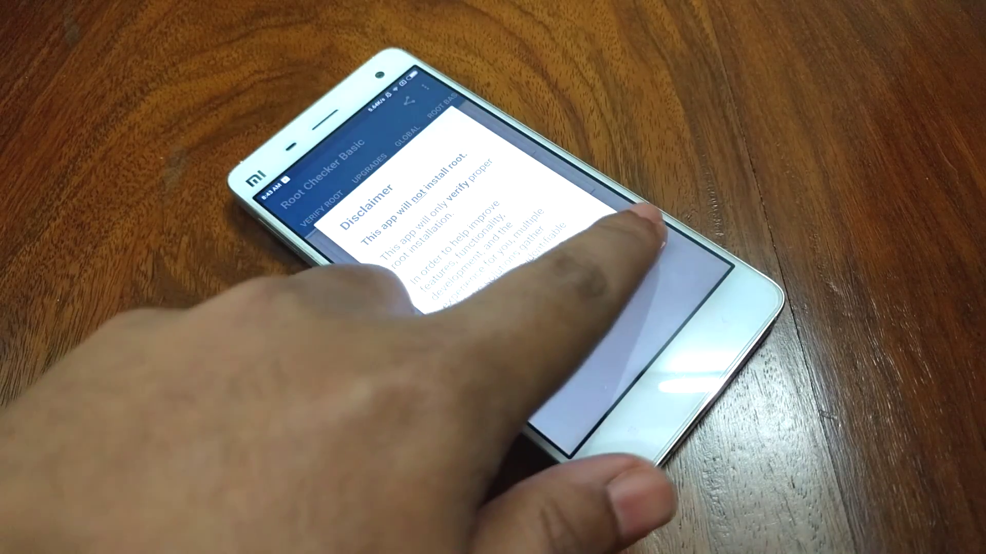
# Run Root Checker's root check, confirm root isn't properly installed, and return home
pyautogui.click(628, 250)
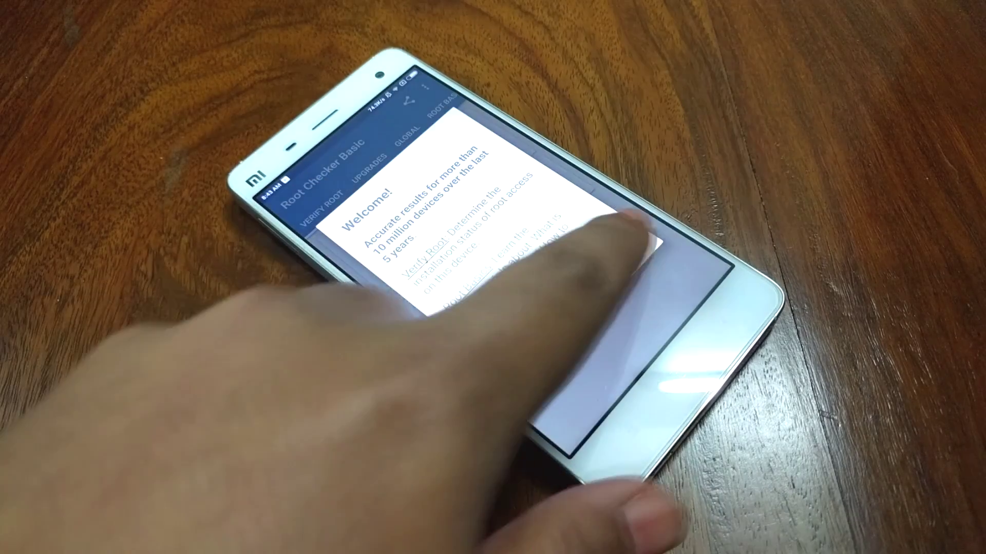
pyautogui.click(631, 242)
pyautogui.click(500, 166)
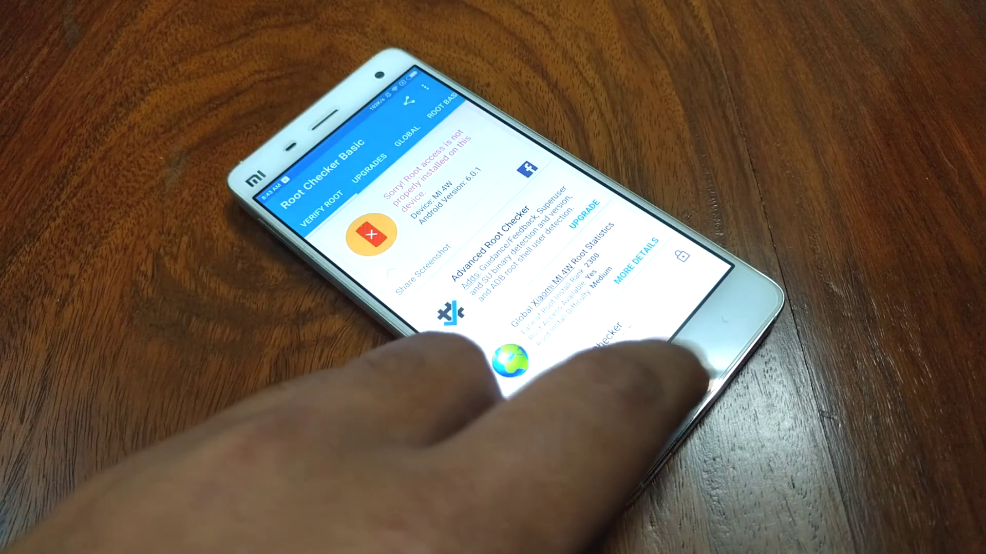
pyautogui.click(719, 350)
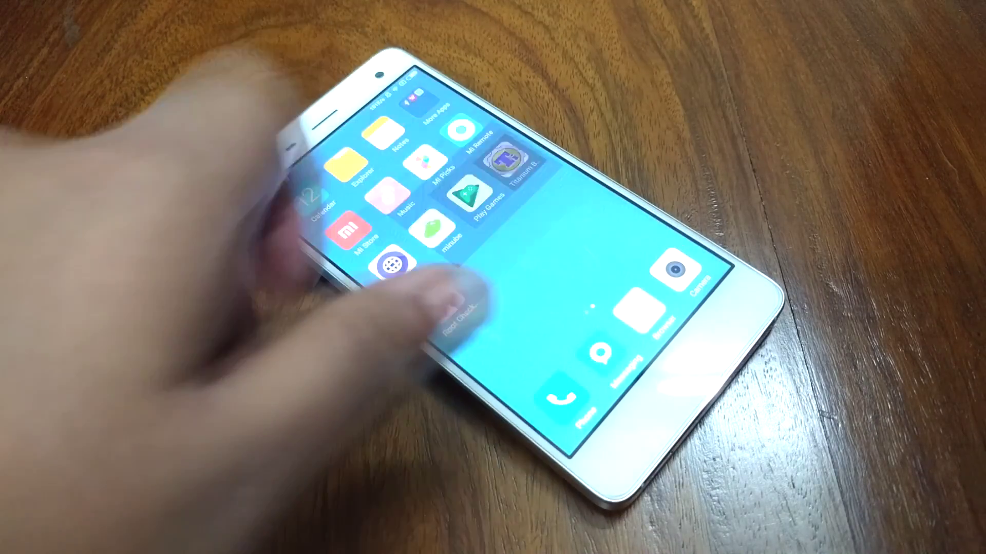
# Launch Titanium Backup and dismiss its failed-root-privileges error
pyautogui.click(505, 158)
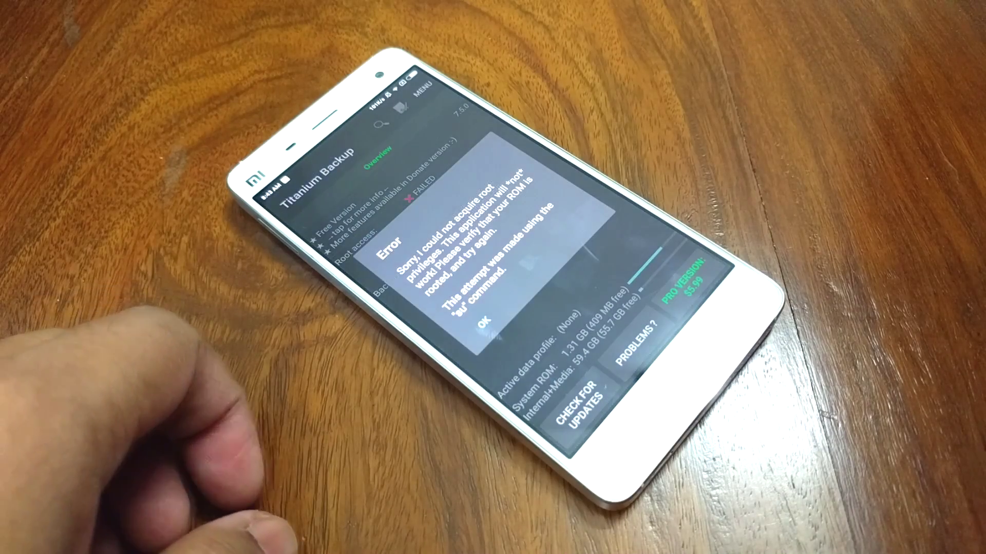
pyautogui.click(494, 320)
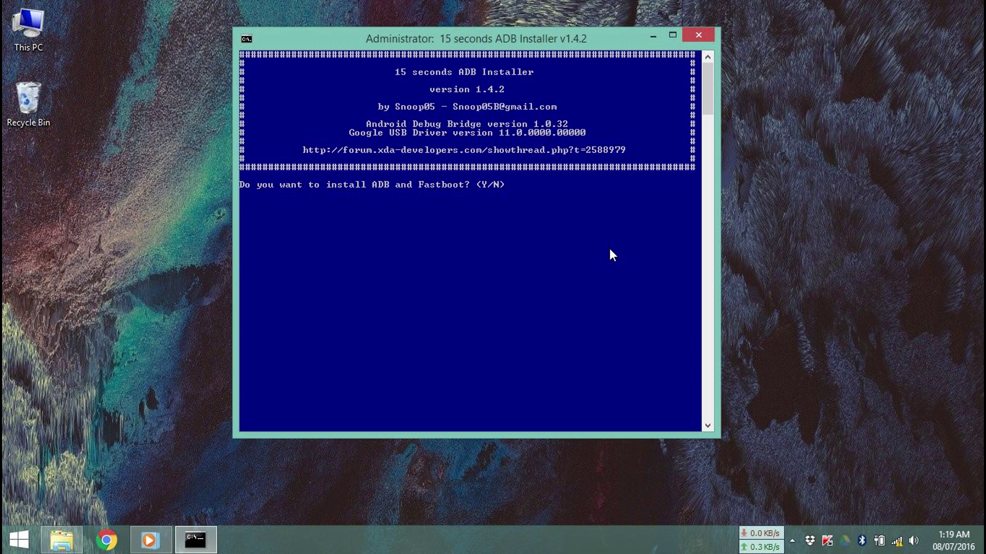
pyautogui.write('y')
# Confirm system-wide ADB/Fastboot and Google USB driver installation, and finish the driver wizard
pyautogui.press('Return')
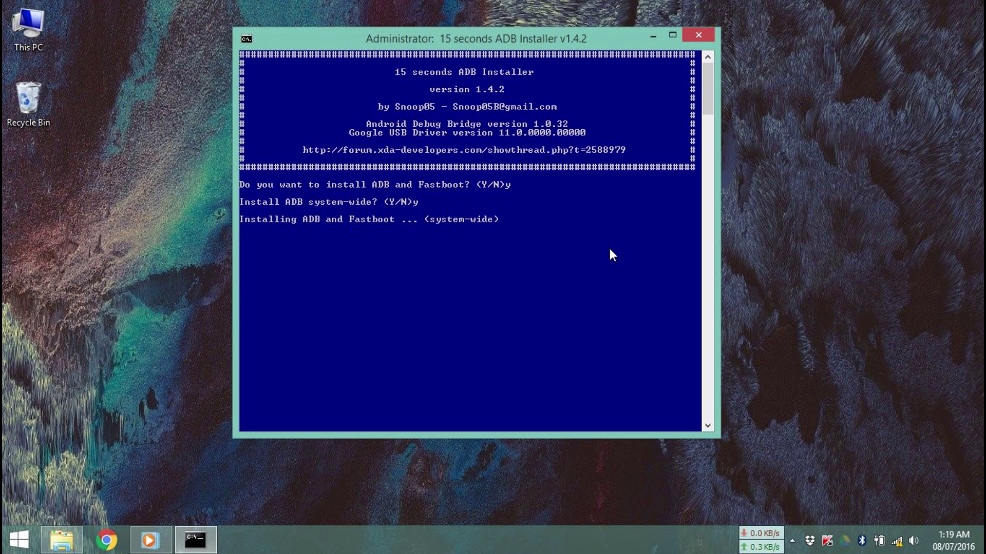
pyautogui.write('y')
pyautogui.press('Return')
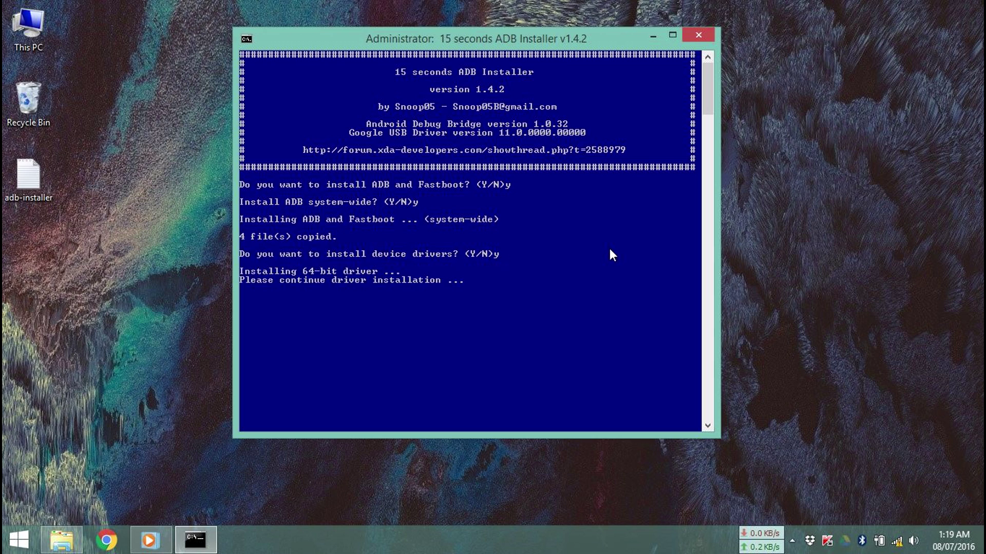
pyautogui.click(320, 319)
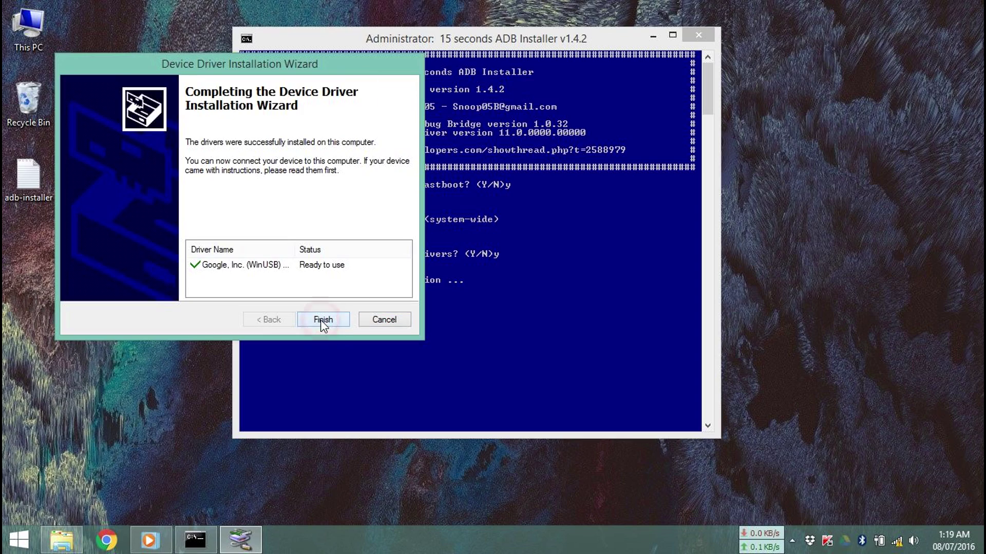
pyautogui.click(320, 319)
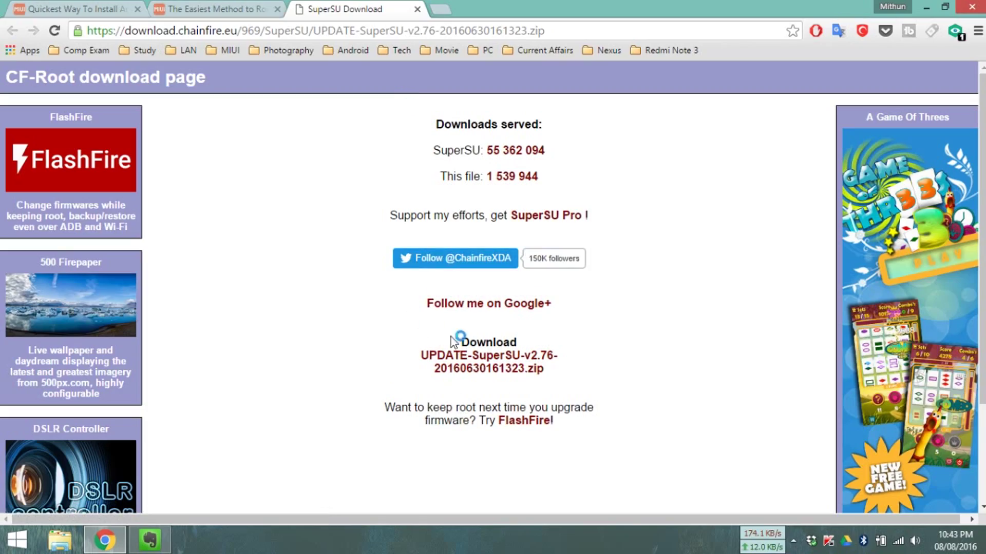
# Download the SuperSU v2.76 zip and the twrp-3.0.2-0-cancro.img recovery image
pyautogui.click(502, 369)
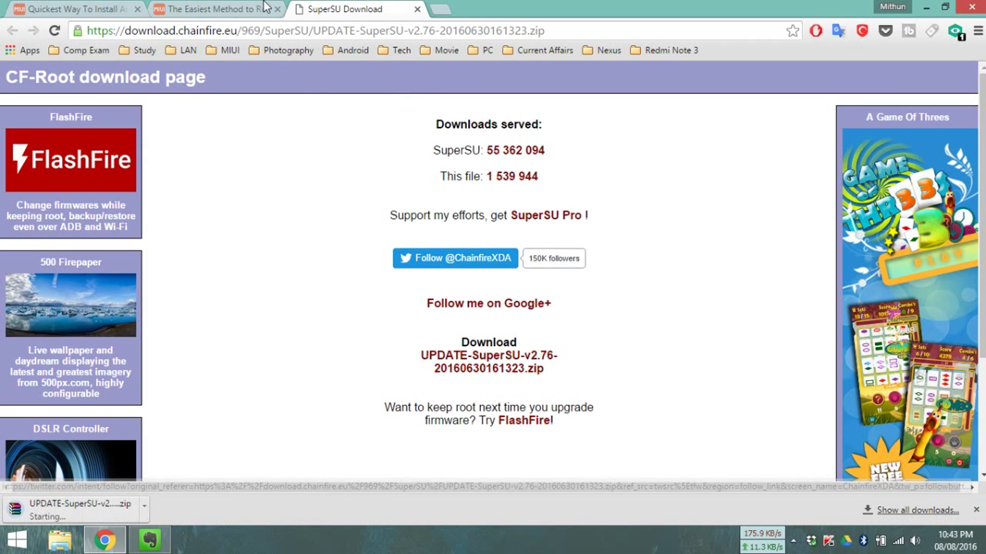
pyautogui.click(230, 6)
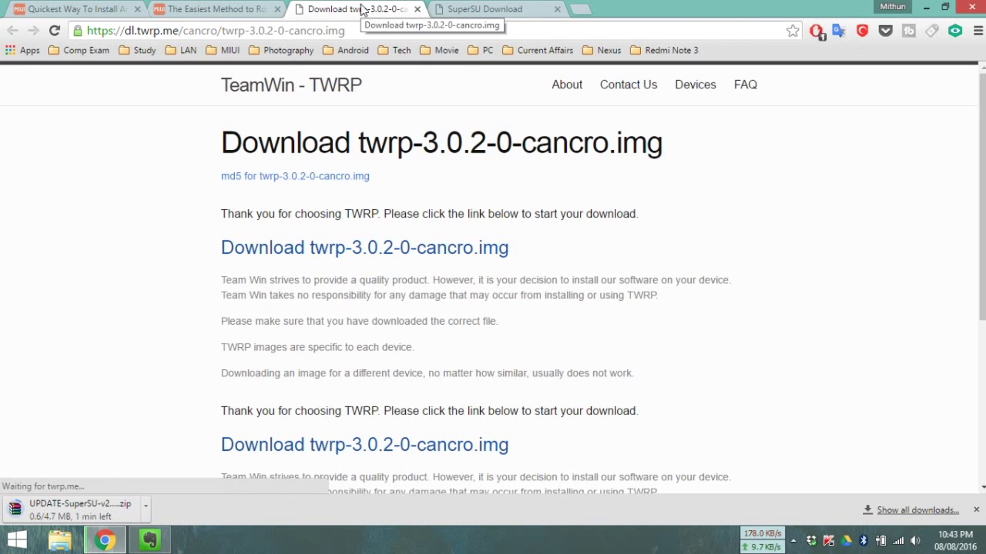
pyautogui.click(370, 252)
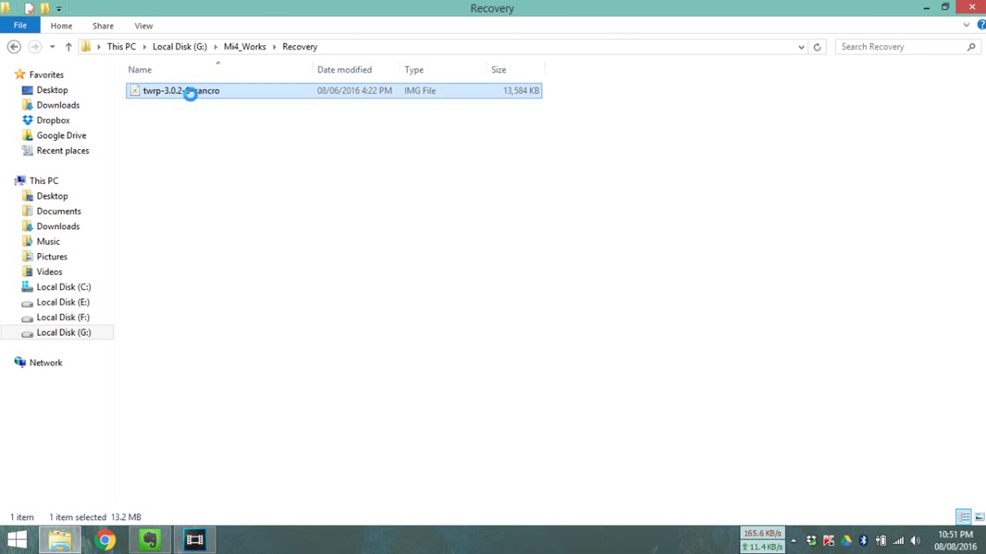
# Rename the TWRP image in the Recovery folder to 'recovery'
pyautogui.rightClick(190, 93)
pyautogui.click(249, 438)
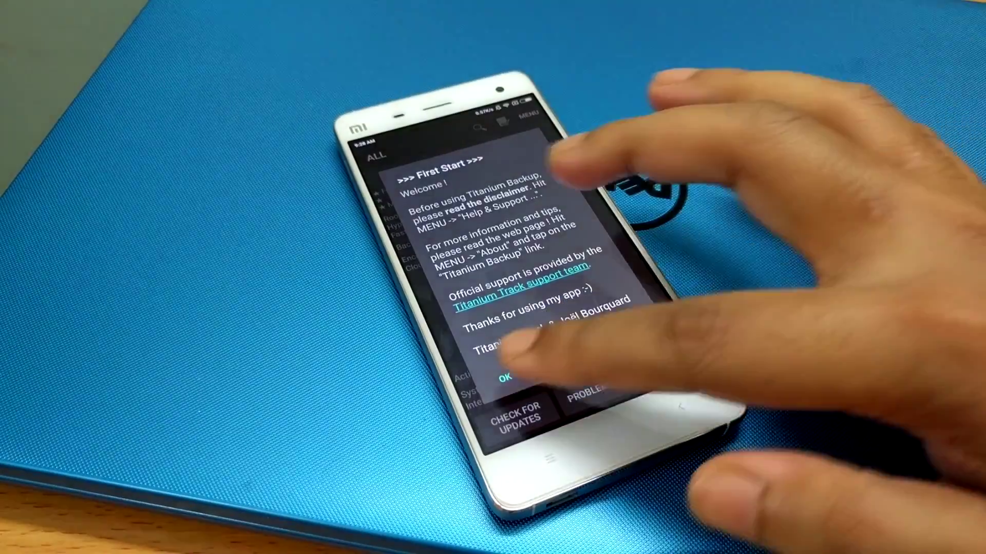
# Dismiss Titanium Backup's First Start welcome dialog
pyautogui.click(505, 376)
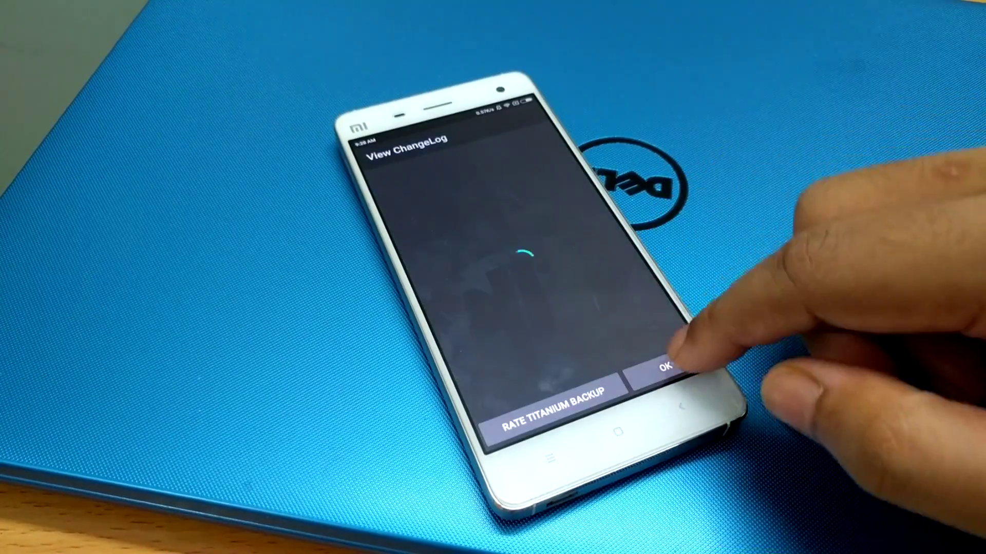